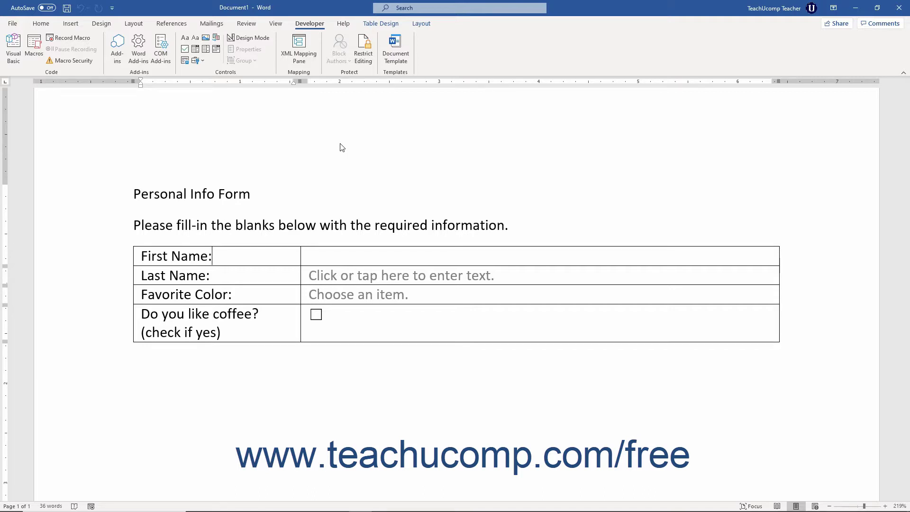
# Select the Last Name field and turn on Design Mode to reveal the LastName, ColorChoice and CoffeeChoice tags.
pyautogui.click(249, 256)
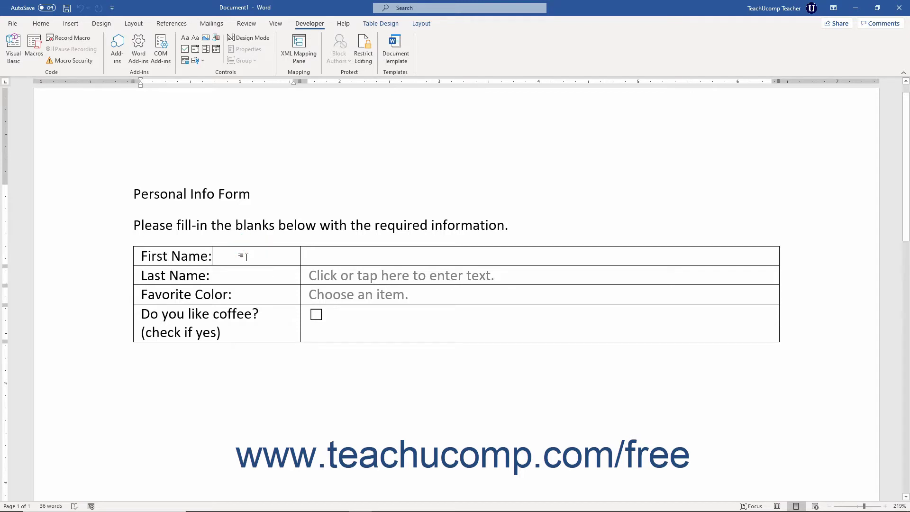
pyautogui.click(316, 276)
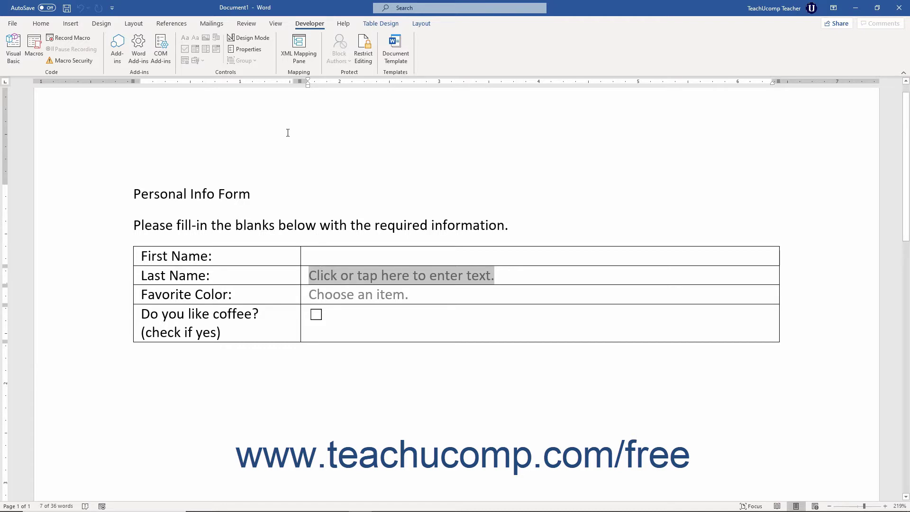
pyautogui.click(304, 25)
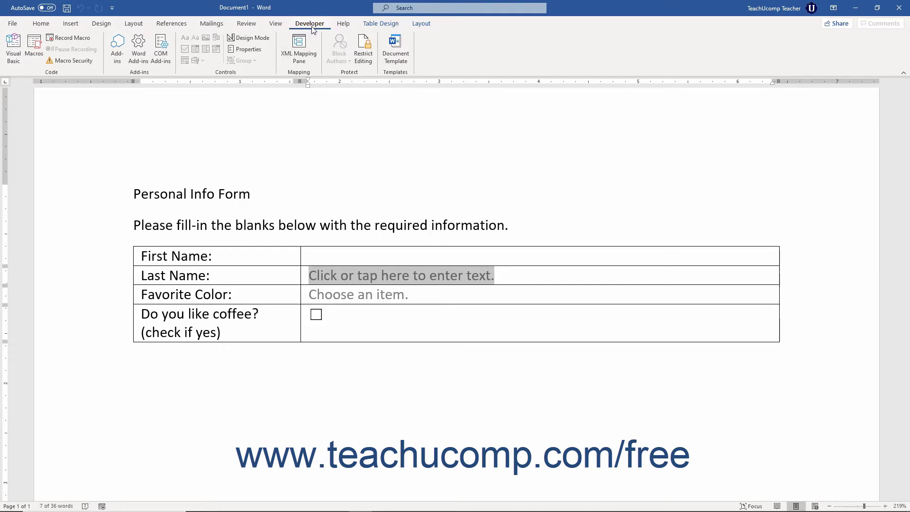
pyautogui.click(264, 38)
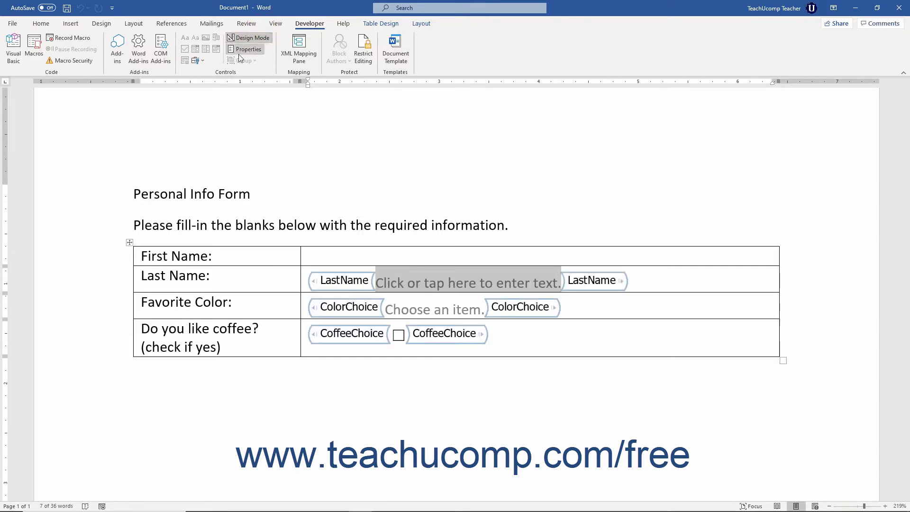
pyautogui.click(228, 71)
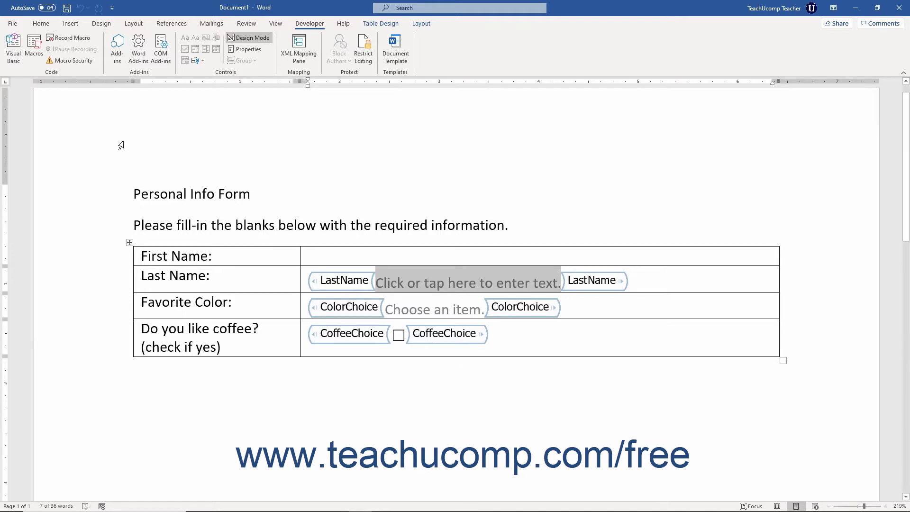
pyautogui.click(133, 192)
pyautogui.moveTo(134, 192); pyautogui.dragTo(525, 223)
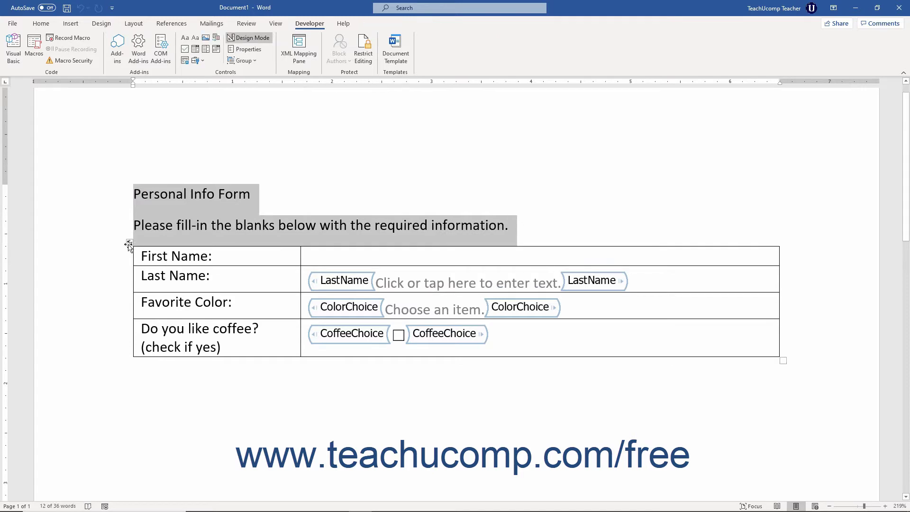
pyautogui.keyDown('shift'); pyautogui.click(129, 243); pyautogui.keyUp('shift')
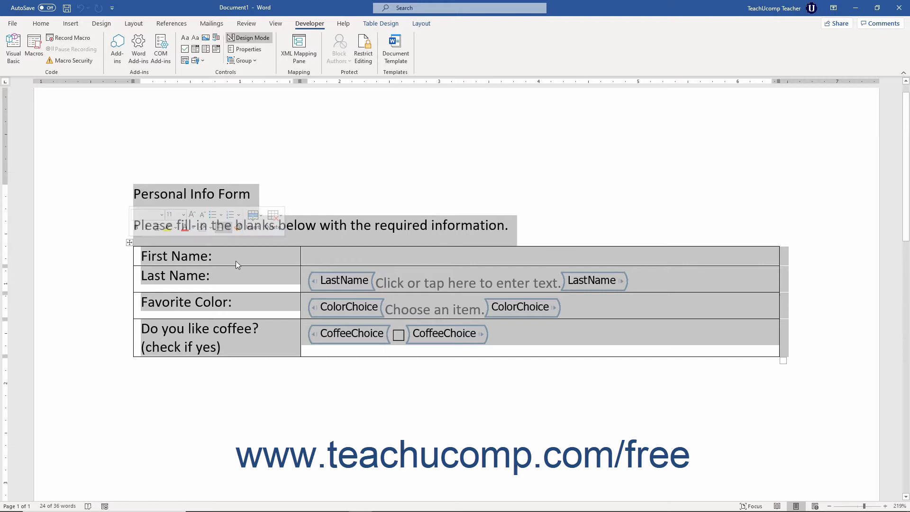
pyautogui.click(266, 258)
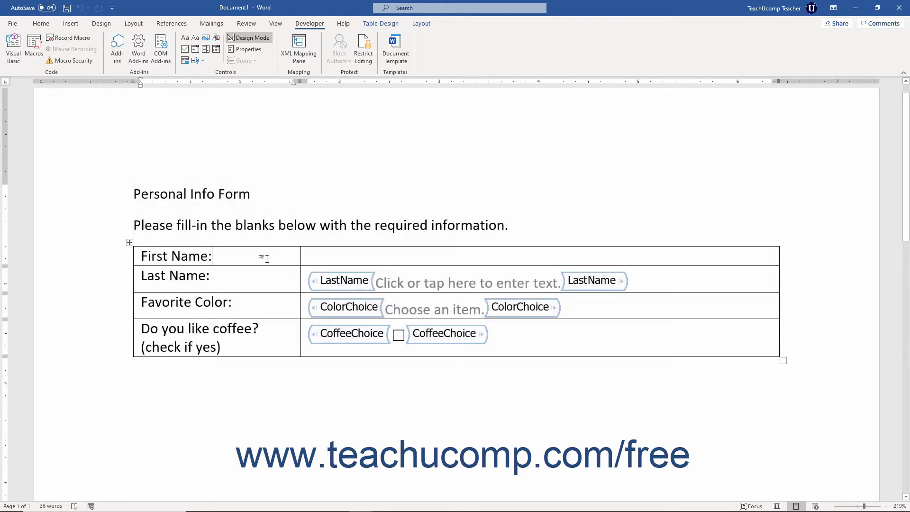
pyautogui.click(334, 256)
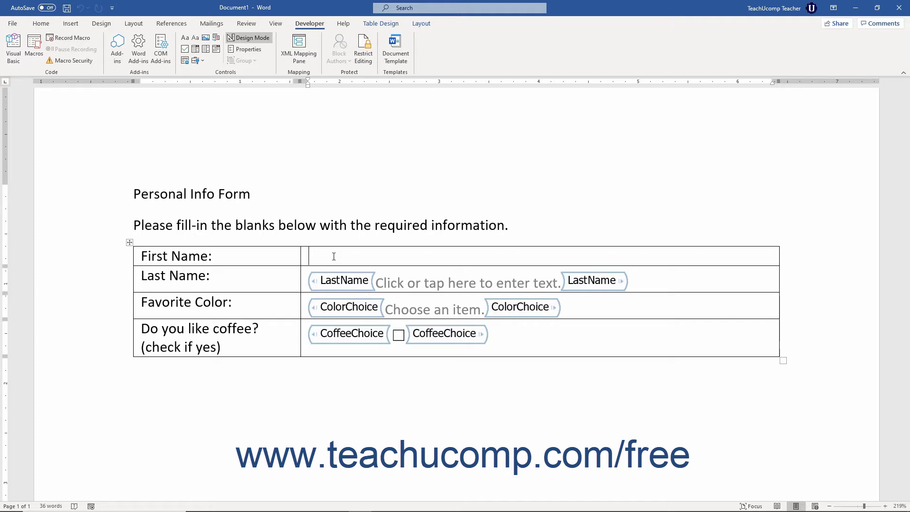
# Insert a Plain Text Content Control into the First Name answer cell and select it.
pyautogui.click(334, 256)
pyautogui.click(195, 39)
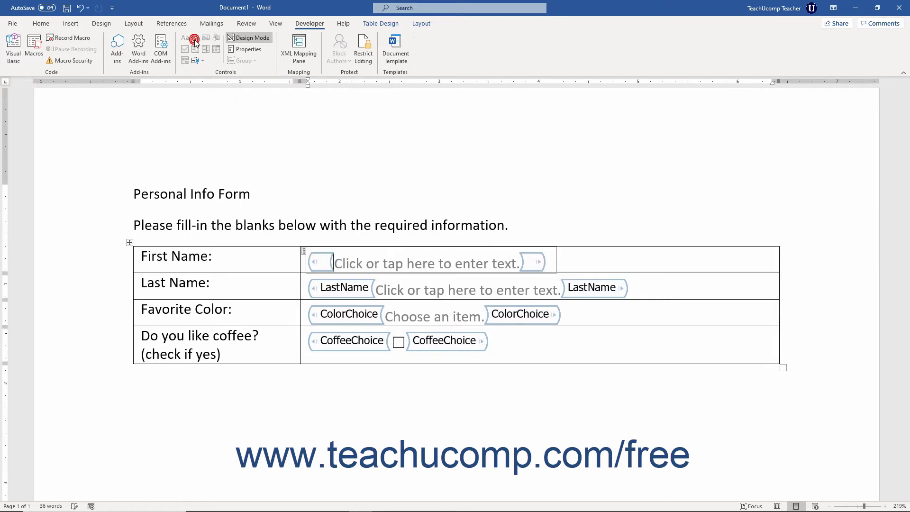
pyautogui.click(304, 250)
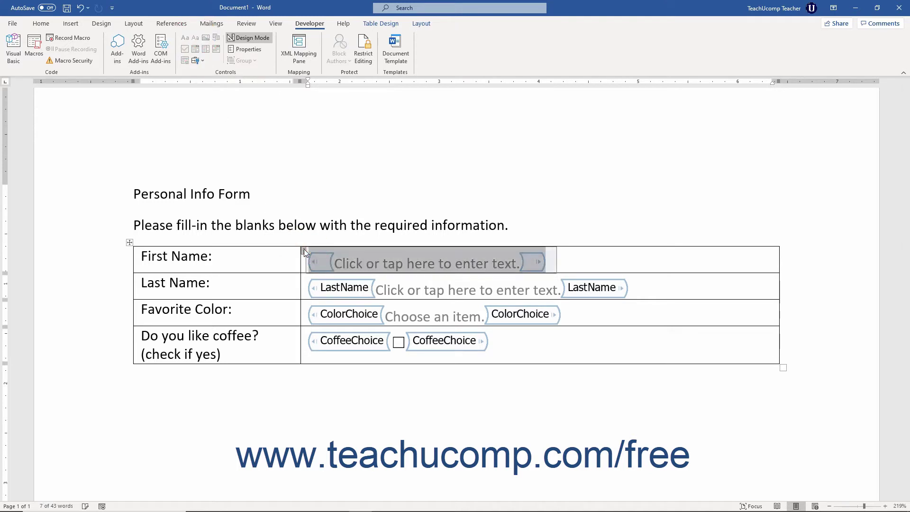
# Title the First Name control 'FirstName', show as None, use a style, and lock it against deletion.
pyautogui.click(250, 50)
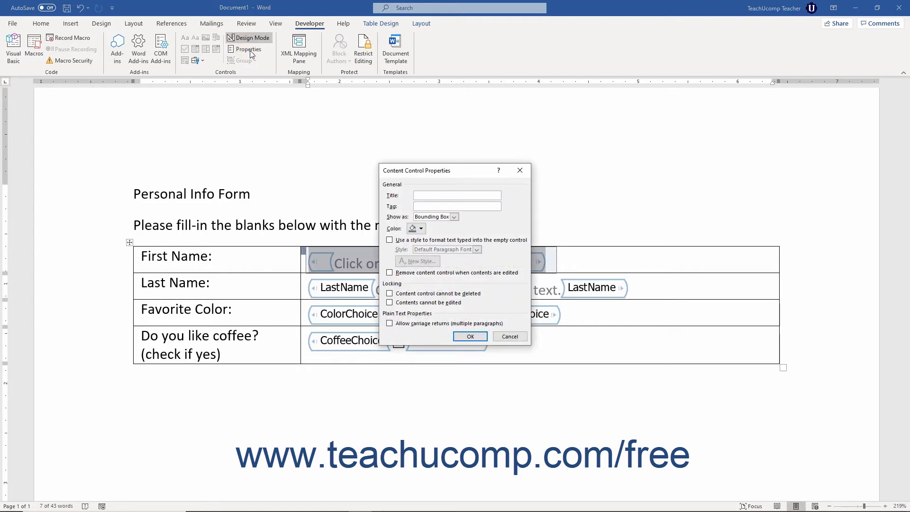
pyautogui.click(423, 195)
pyautogui.write('FirstName')
pyautogui.click(454, 217)
pyautogui.click(450, 244)
pyautogui.click(389, 239)
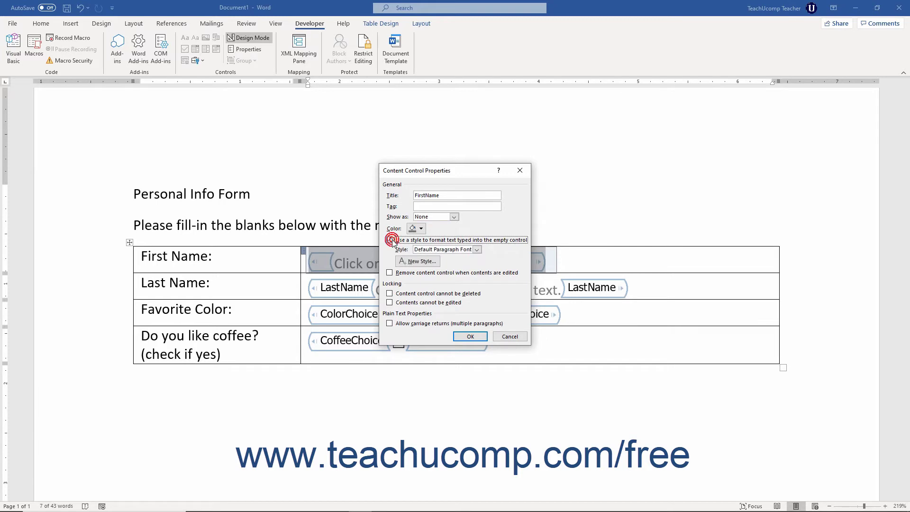
pyautogui.click(389, 294)
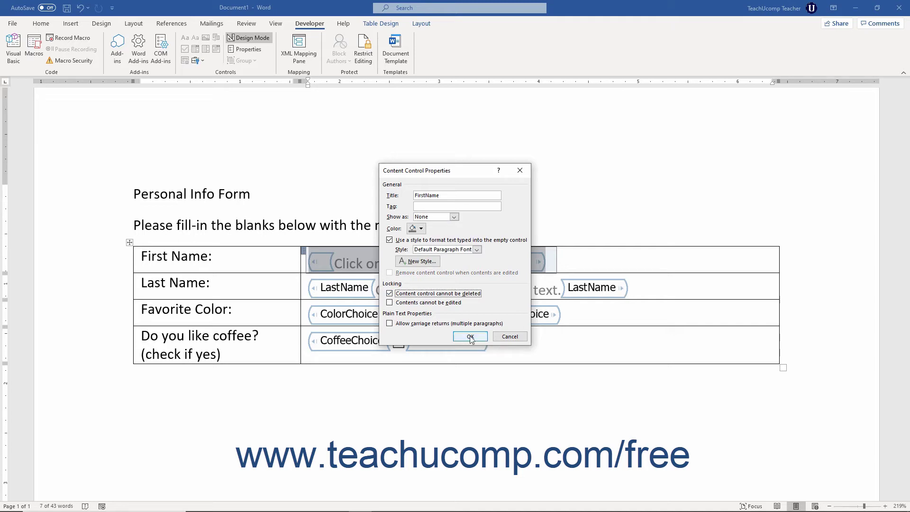
pyautogui.click(471, 337)
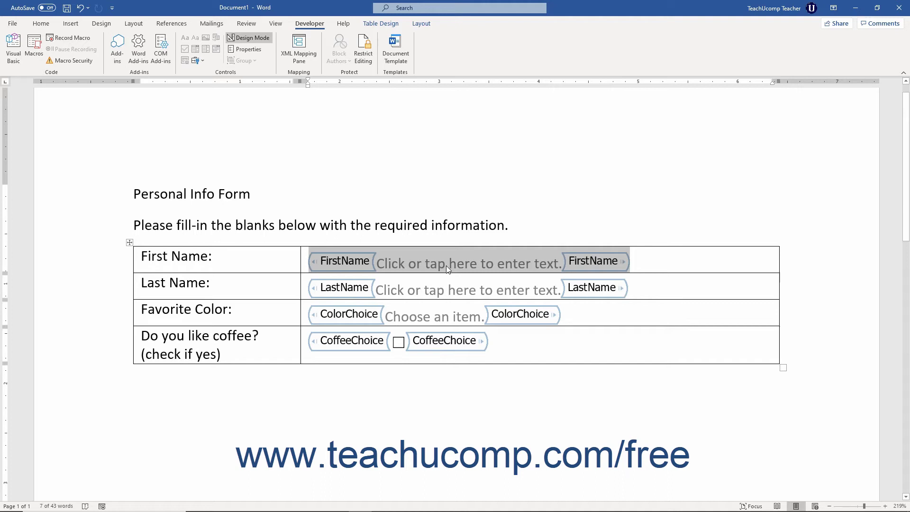
# Restrict editing to Filling in forms and turn off Design Mode.
pyautogui.click(363, 50)
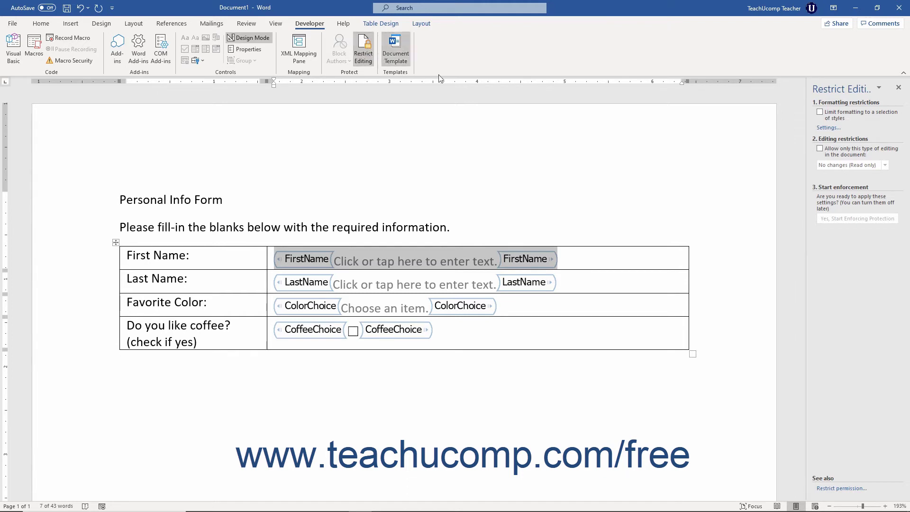
pyautogui.click(819, 149)
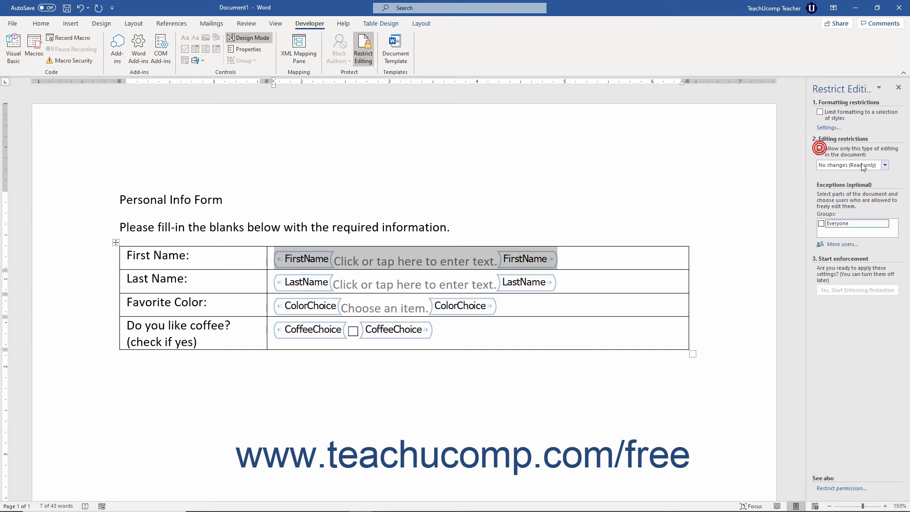
pyautogui.click(885, 165)
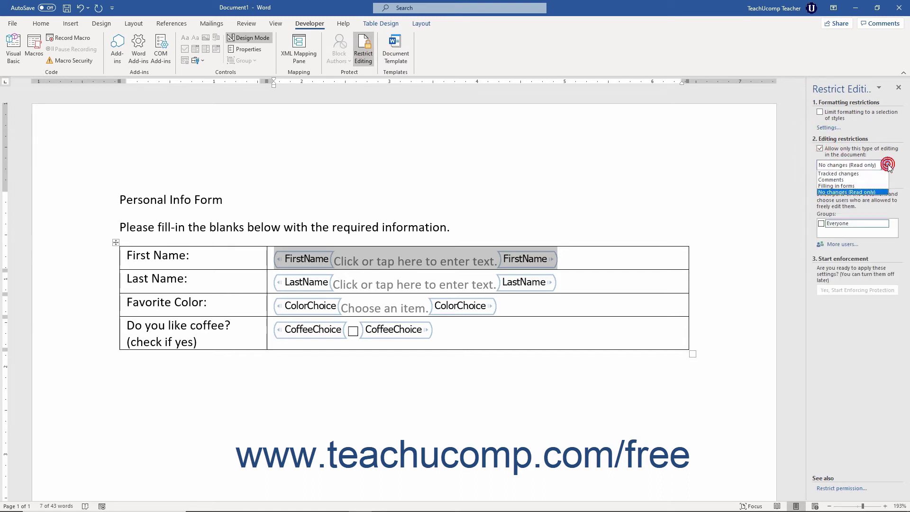
pyautogui.click(852, 185)
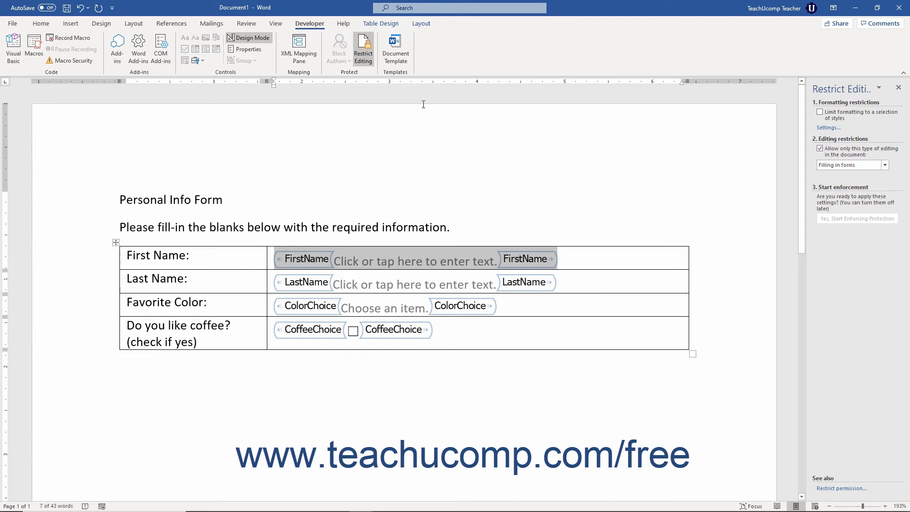
pyautogui.click(267, 39)
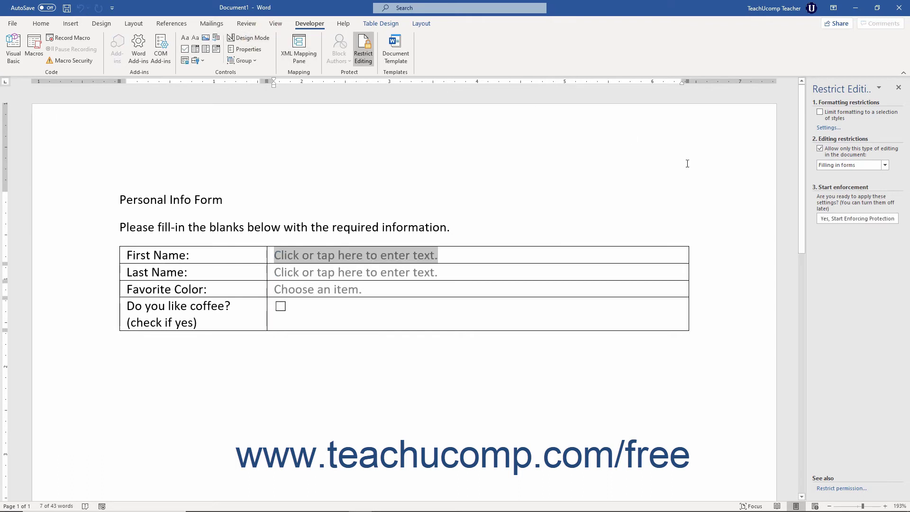
# Start enforcing protection with a password and close the Restrict Editing pane.
pyautogui.click(859, 219)
pyautogui.write('pa')
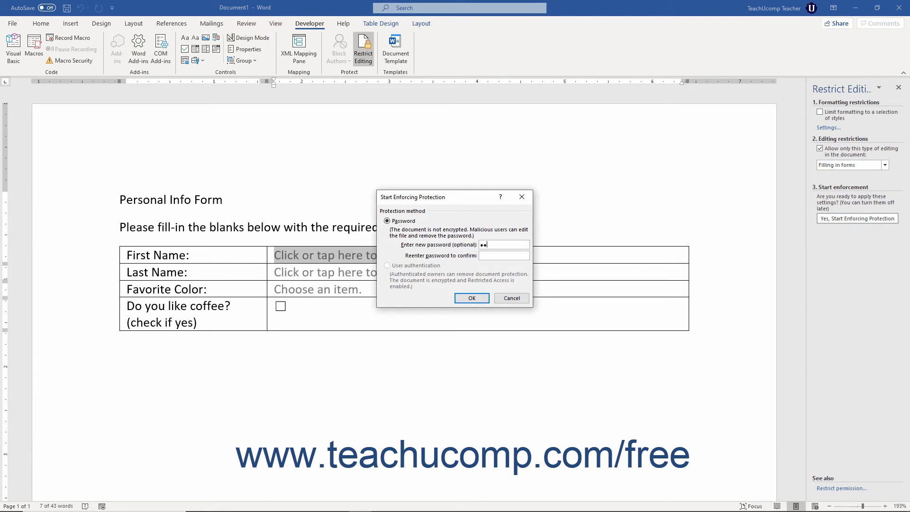
pyautogui.write('ssword')
pyautogui.press('Tab')
pyautogui.write('password')
pyautogui.click(472, 298)
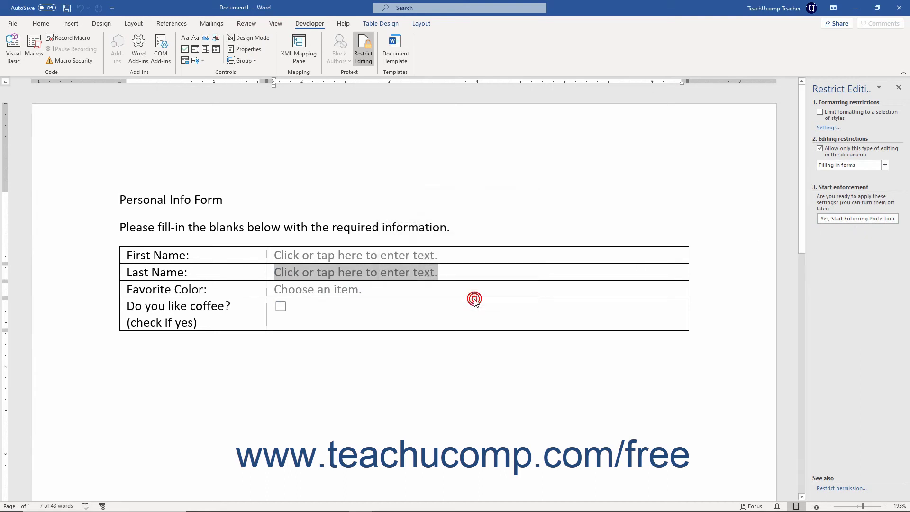
pyautogui.click(896, 87)
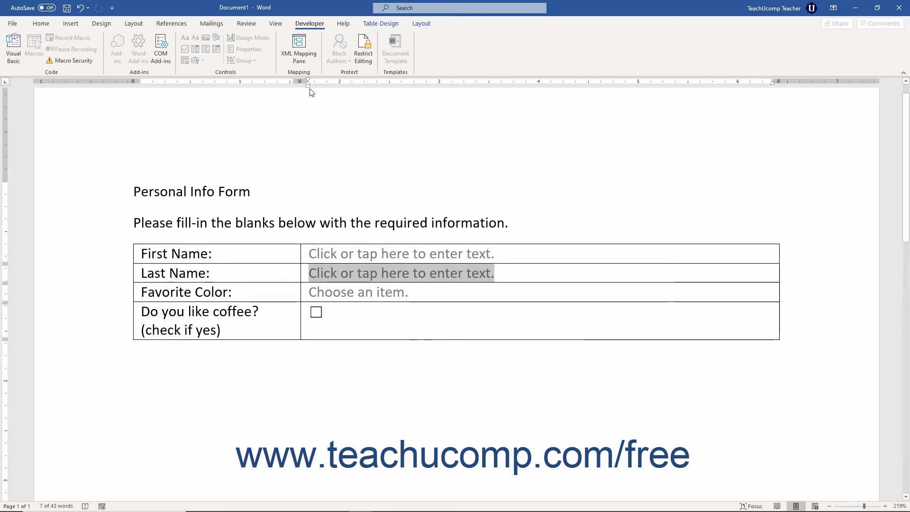
# Bring up the Save As dialog for Personal Info Form.docx via This PC and Browse.
pyautogui.click(13, 24)
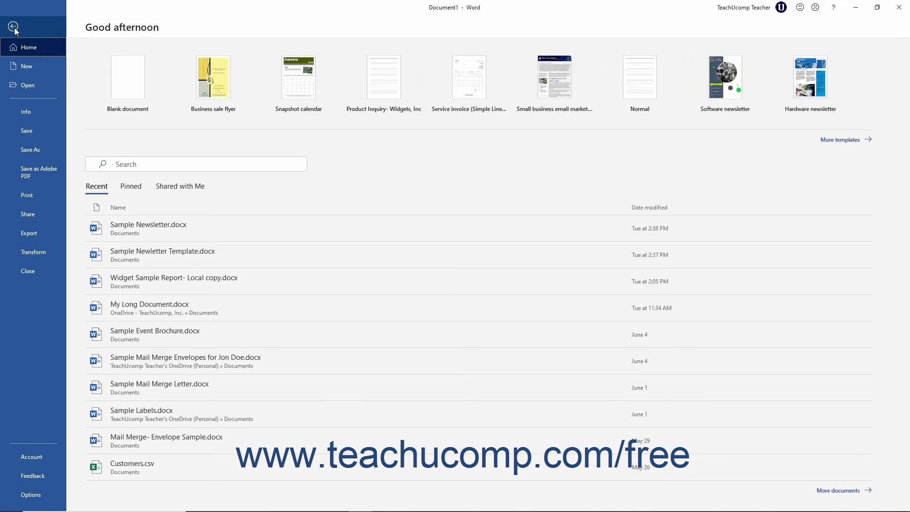
pyautogui.click(31, 149)
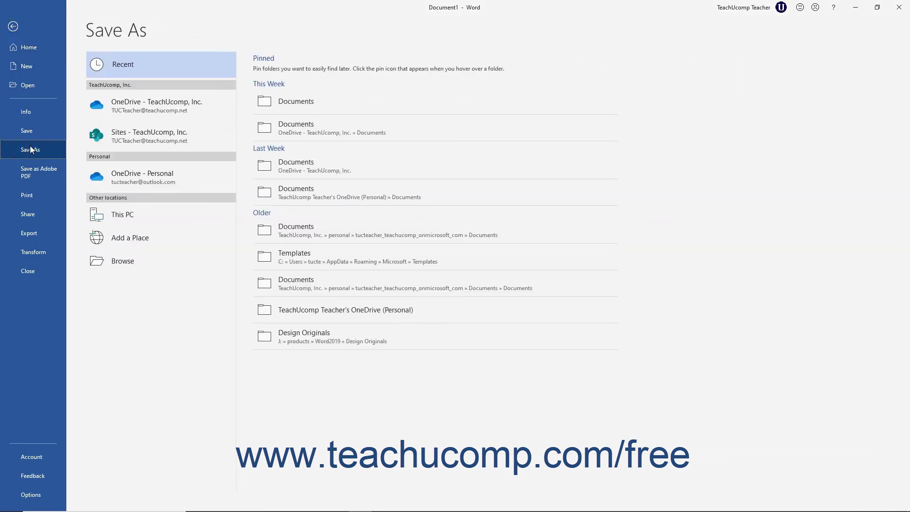
pyautogui.click(127, 214)
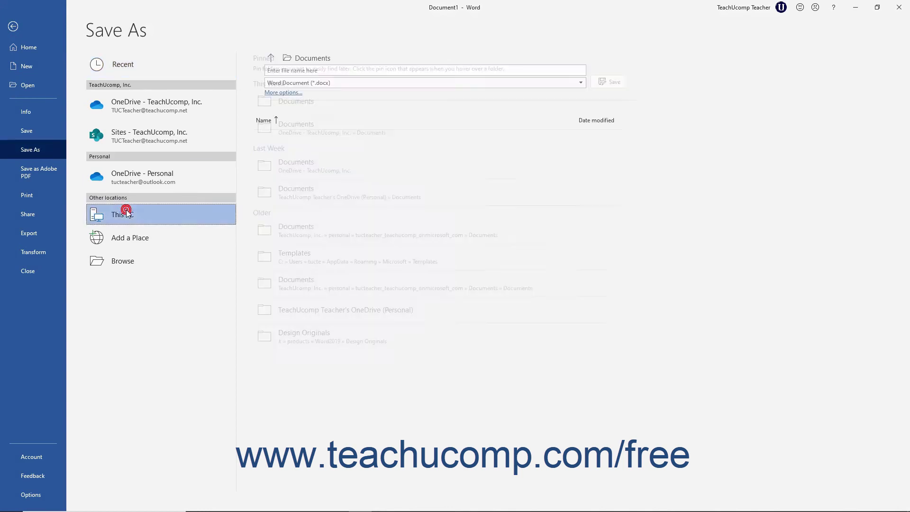
pyautogui.click(130, 260)
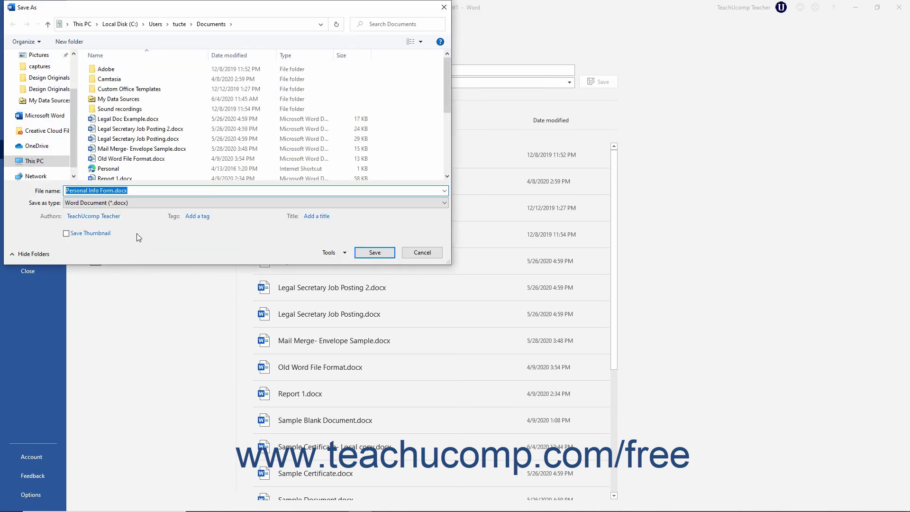
# Save the form as Word Template (*.dotx) named Personal Info Form.dotx in Templates.
pyautogui.click(147, 202)
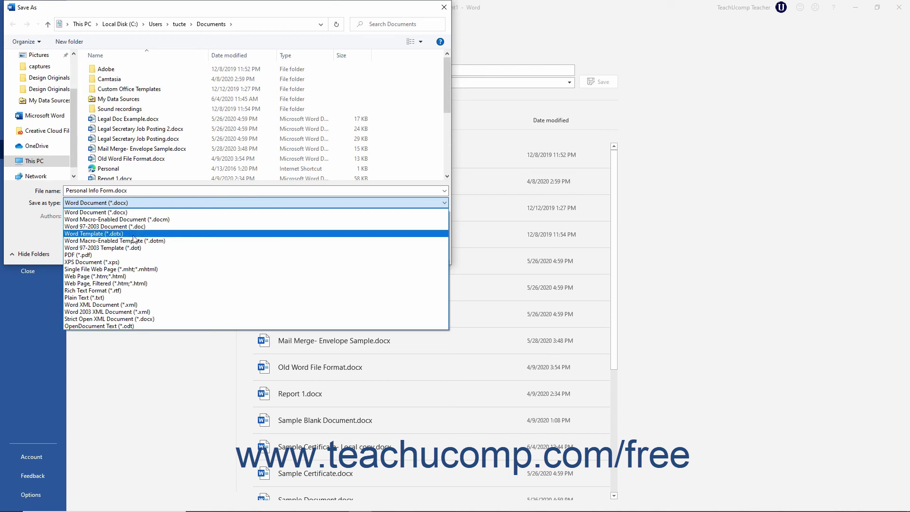
pyautogui.click(134, 234)
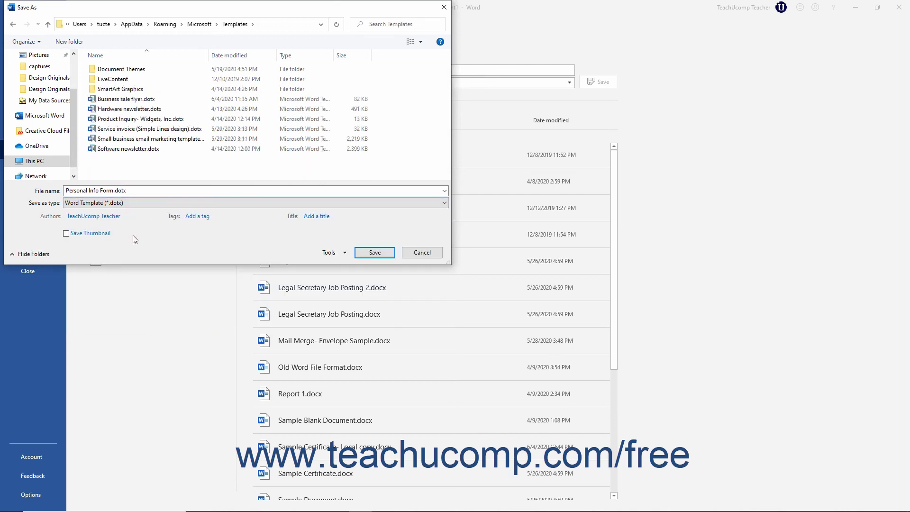
pyautogui.click(138, 190)
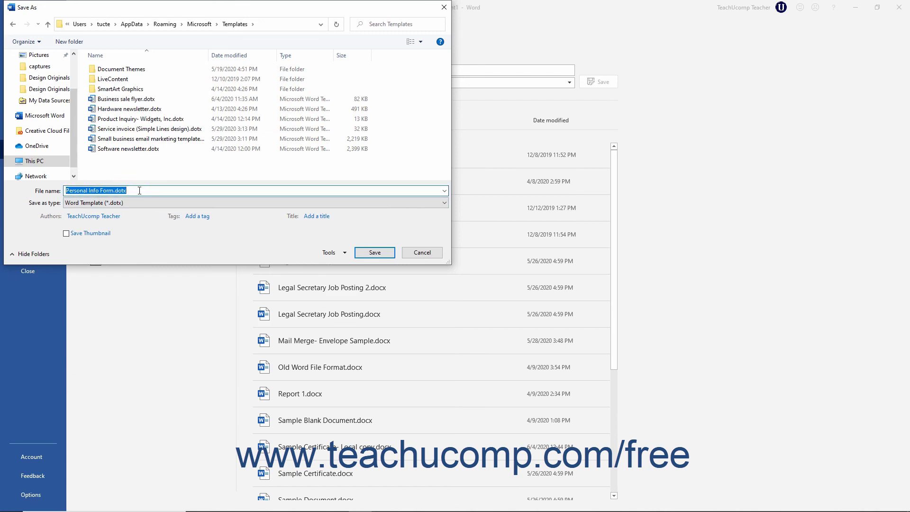
pyautogui.click(361, 254)
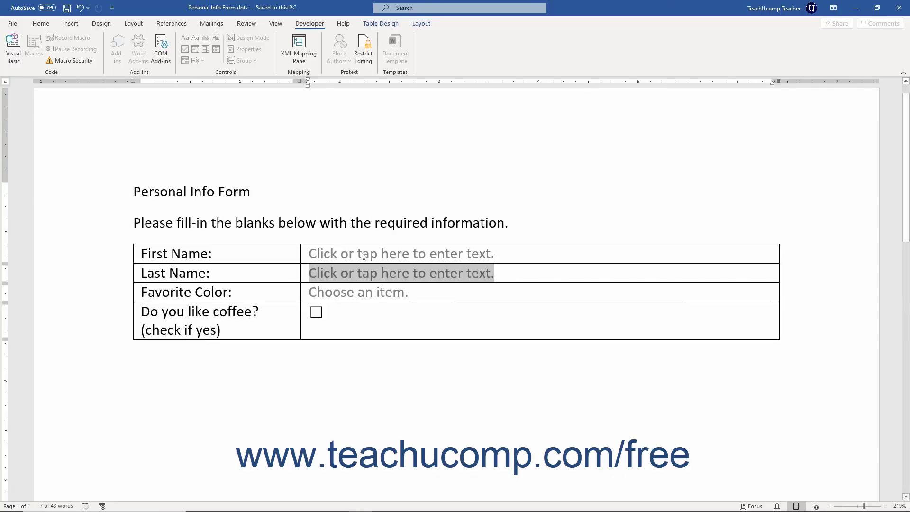